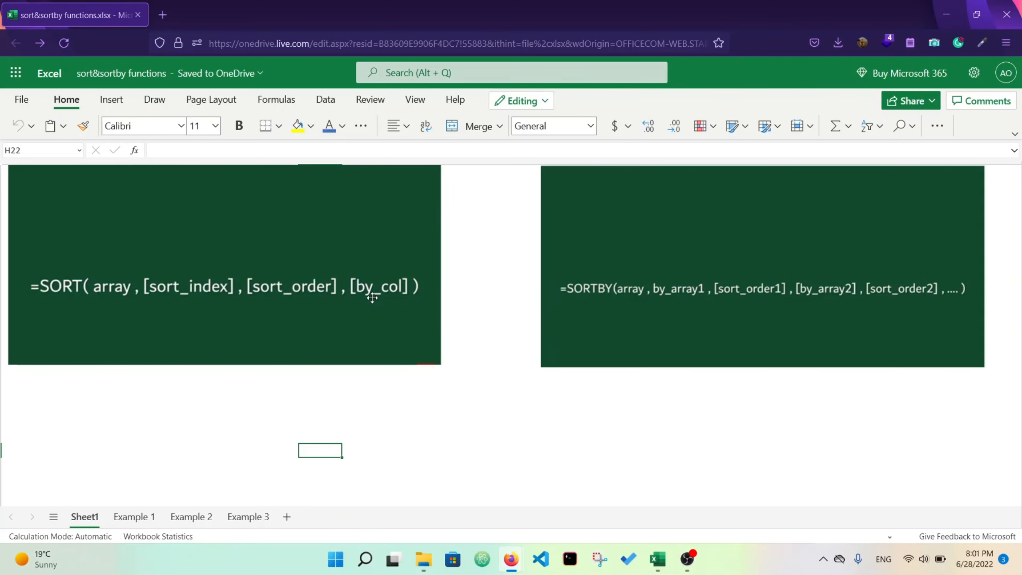
- On the Example 1 sheet, enter =SORT(Table1) in cell G3 to sort the whole fruit table
{"action": "left_click", "coordinate": [134, 517]}
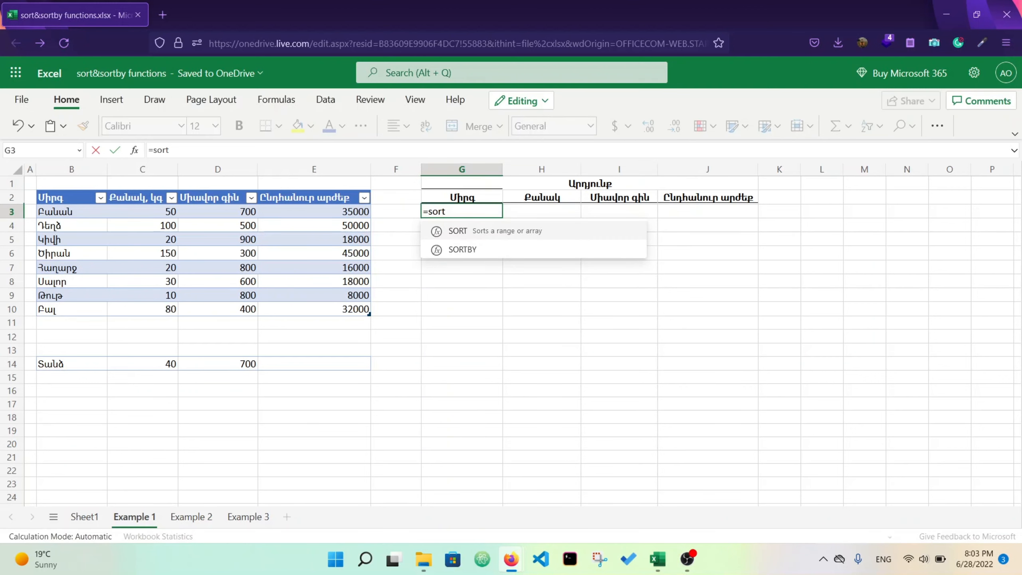
{"action": "type", "text": "("}
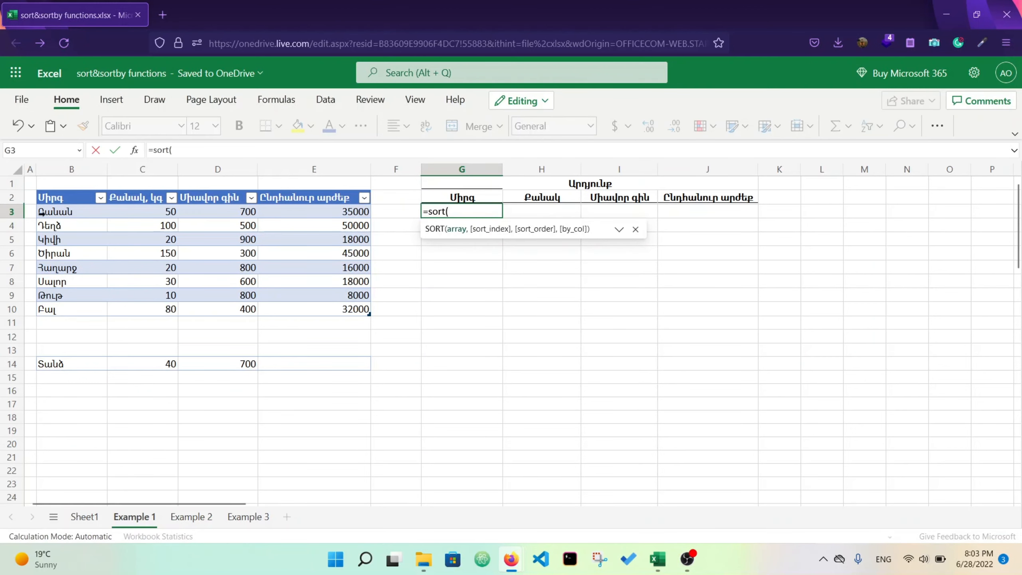
{"action": "left_click", "coordinate": [36, 187]}
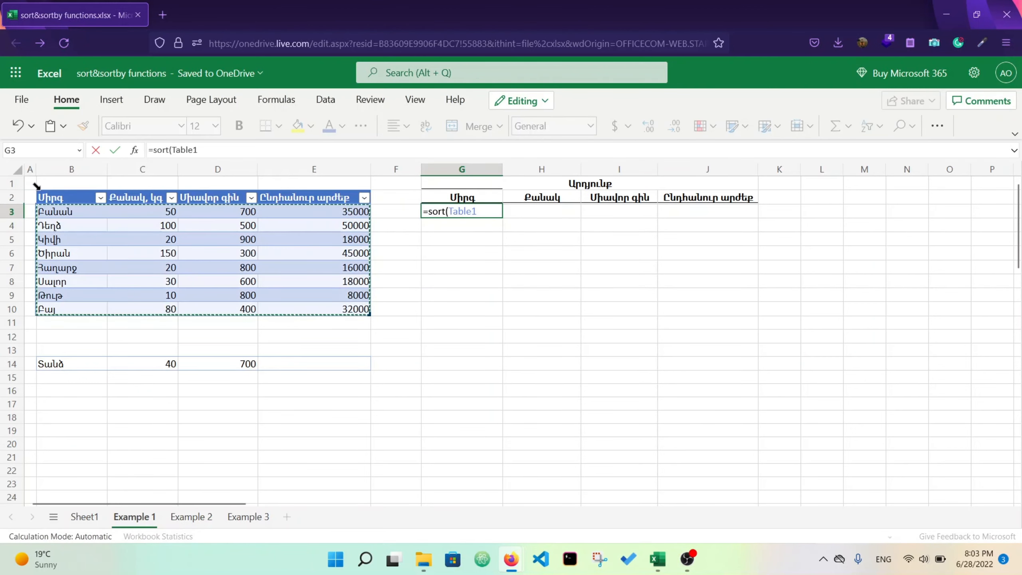
{"action": "type", "text": ")"}
{"action": "key", "text": "Return"}
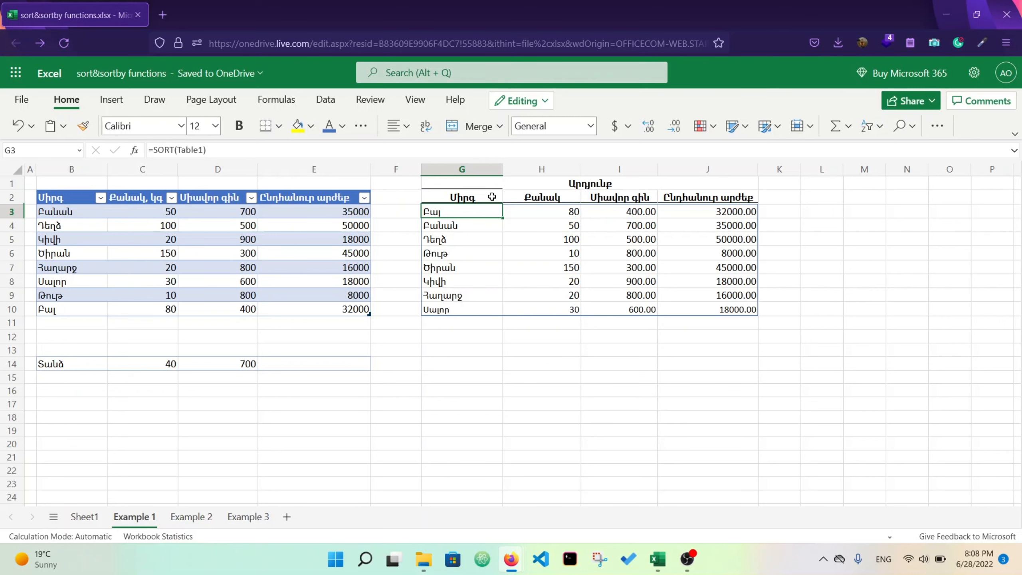
- Extend the SORT formula in G3 to =SORT(Table1, 4, -1), sorting by the fourth column in descending order
{"action": "left_click", "coordinate": [203, 149]}
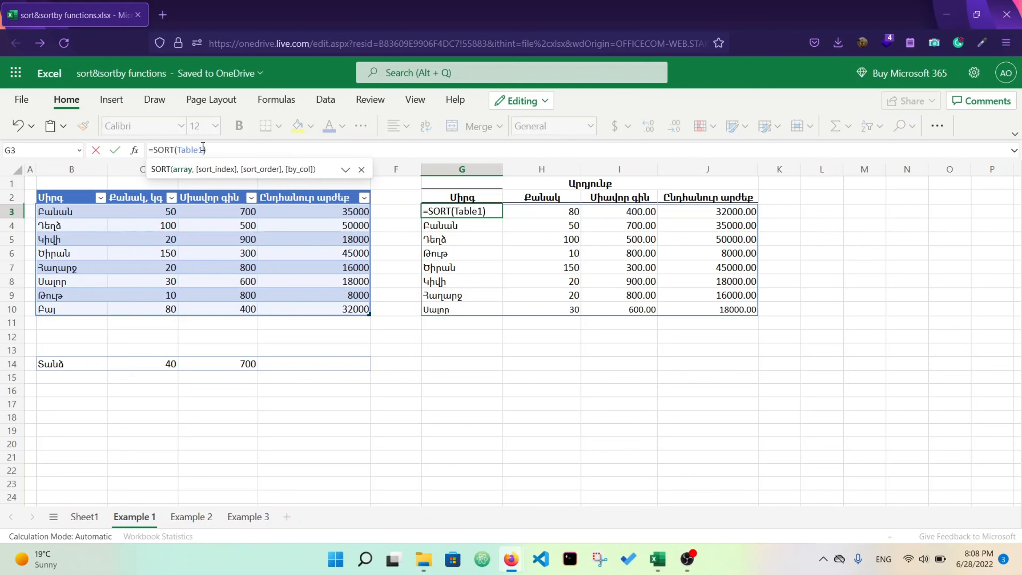
{"action": "type", "text": ","}
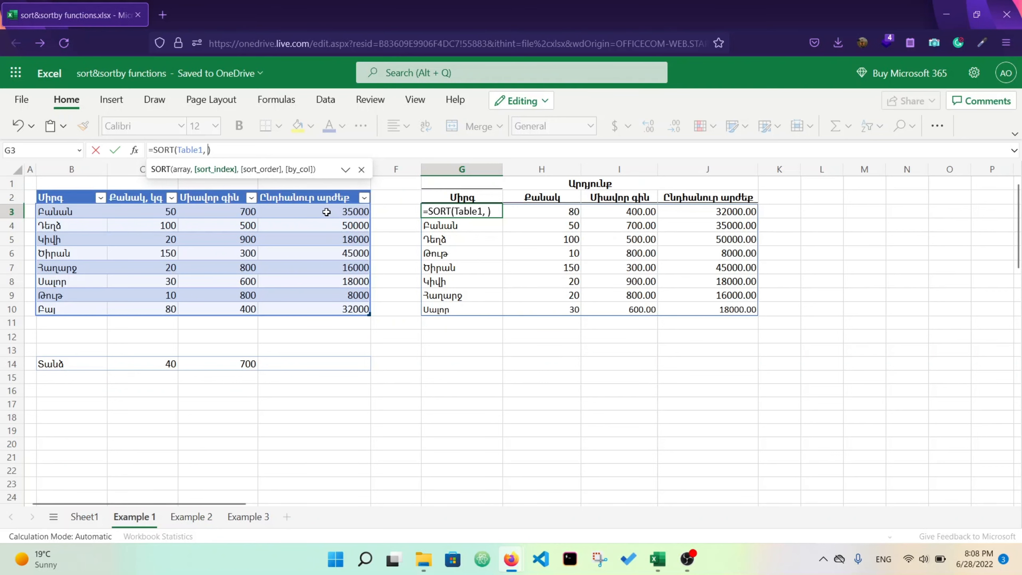
{"action": "type", "text": "4, "}
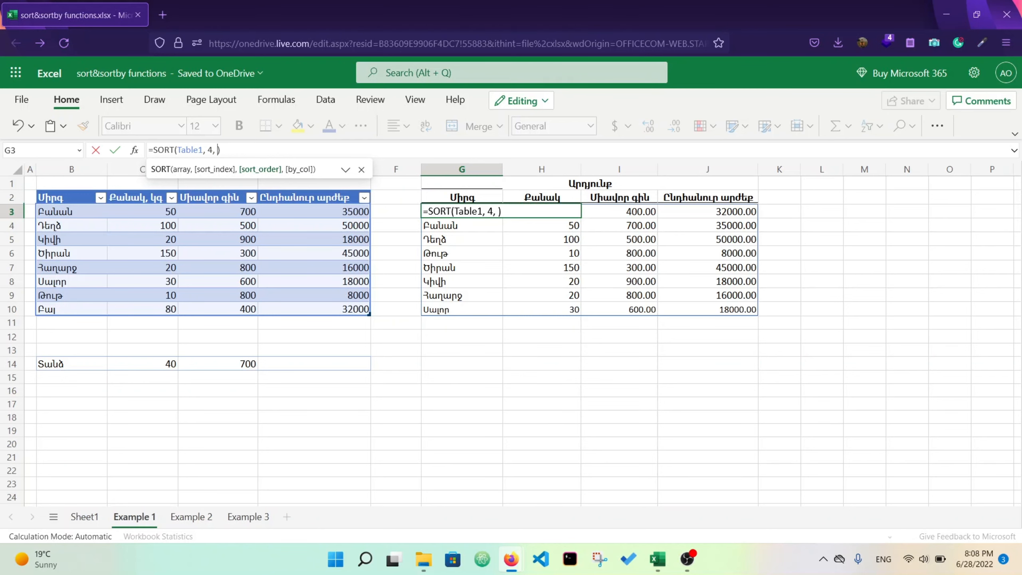
{"action": "type", "text": "-1"}
{"action": "key", "text": "Return"}
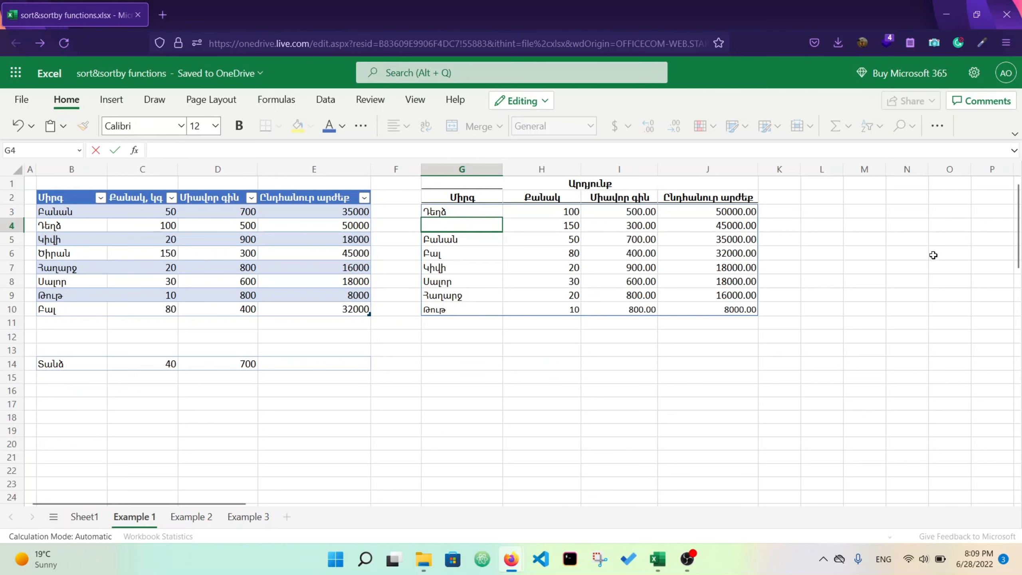
{"action": "left_click", "coordinate": [715, 241]}
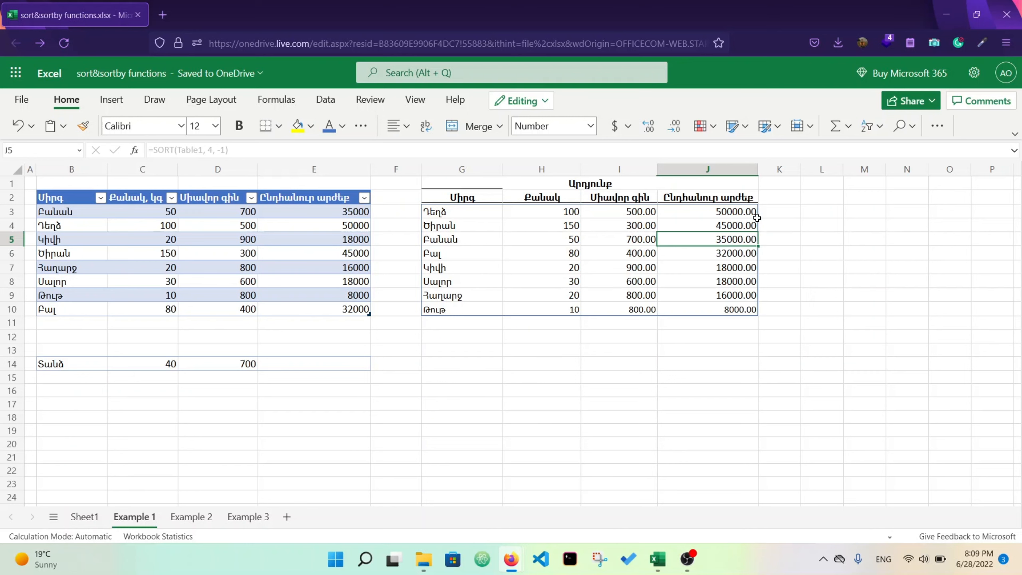
- Move the separate Տանձ row from row 14 to row 11, directly beneath the source table, and check its place in the sorted results
{"action": "left_click_drag", "start_coordinate": [96, 370], "coordinate": [300, 323]}
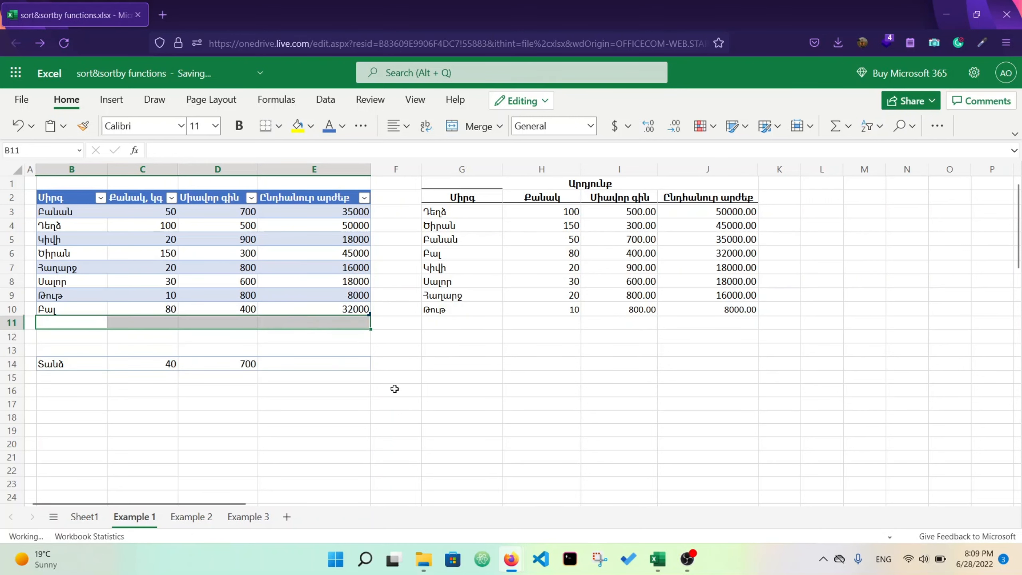
{"action": "left_click", "coordinate": [455, 268]}
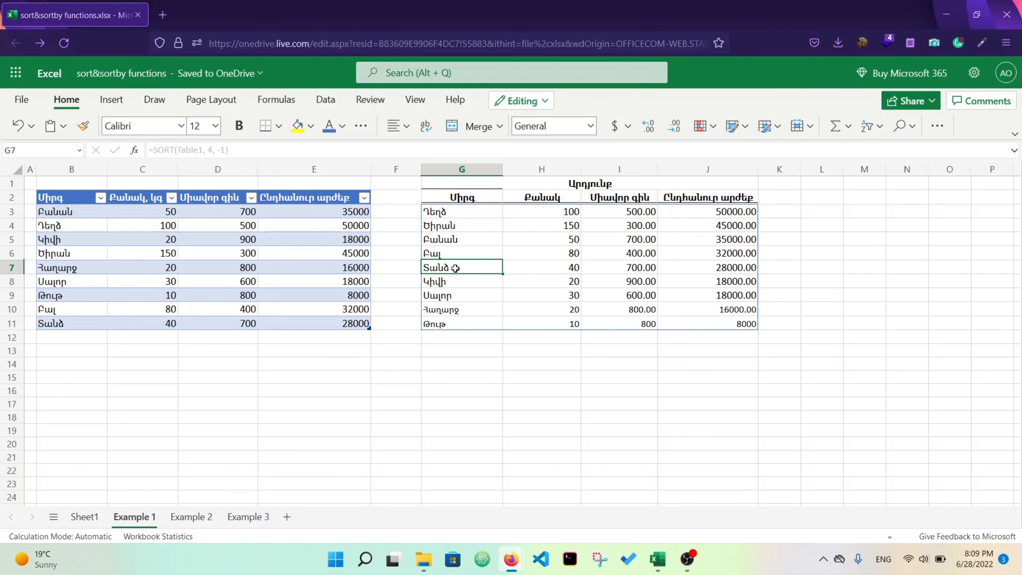
- Replace the sort arguments of the SORT formula in G3 with the sort_index array {2, 1}
{"action": "left_click", "coordinate": [477, 215]}
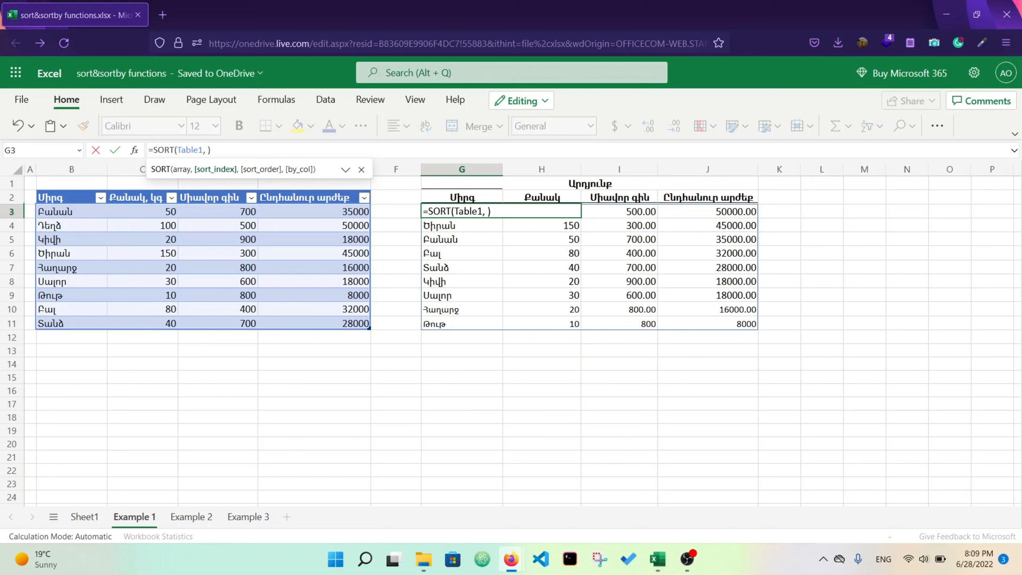
{"action": "type", "text": "{"}
{"action": "type", "text": "}"}
{"action": "type", "text": "2"}
{"action": "type", "text": ","}
{"action": "type", "text": "1"}
{"action": "key", "text": "Right"}
{"action": "type", "text": ","}
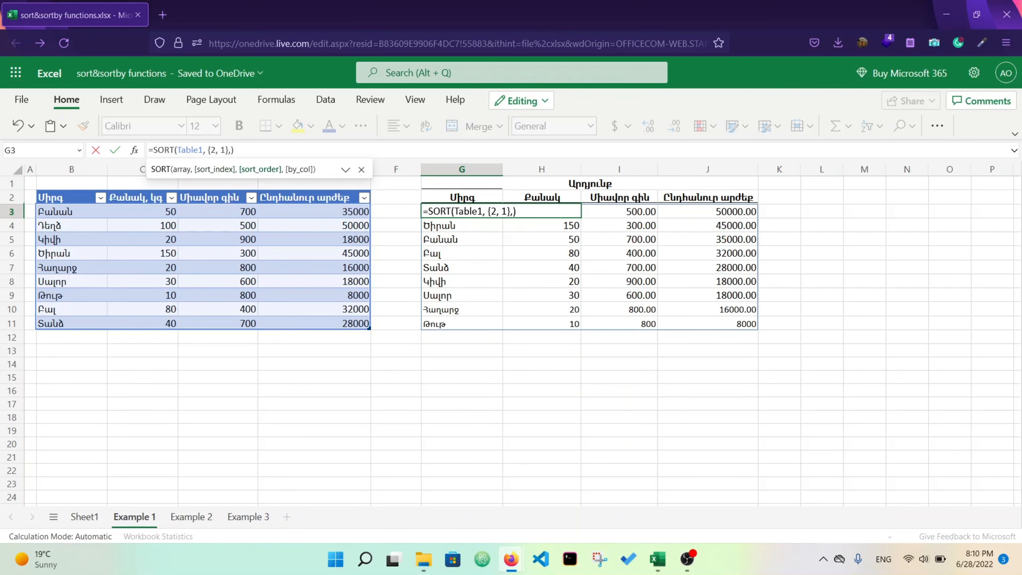
- Add the sort_order array {1, -1} to complete =SORT(Table1, {2, 1}, {1, -1}) in G3
{"action": "type", "text": " {}"}
{"action": "key", "text": "Left"}
{"action": "type", "text": "1, -1"}
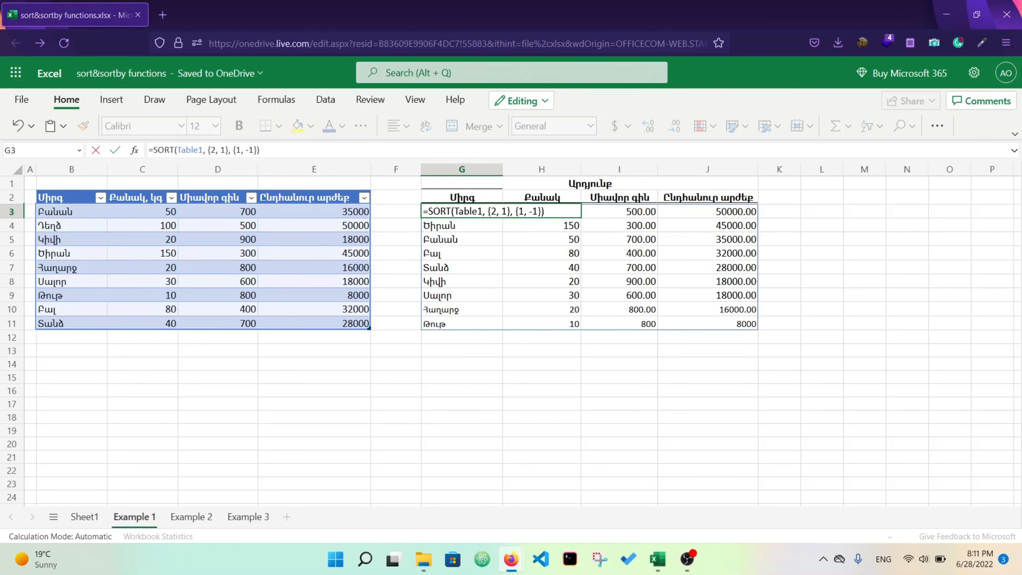
{"action": "key", "text": "Return"}
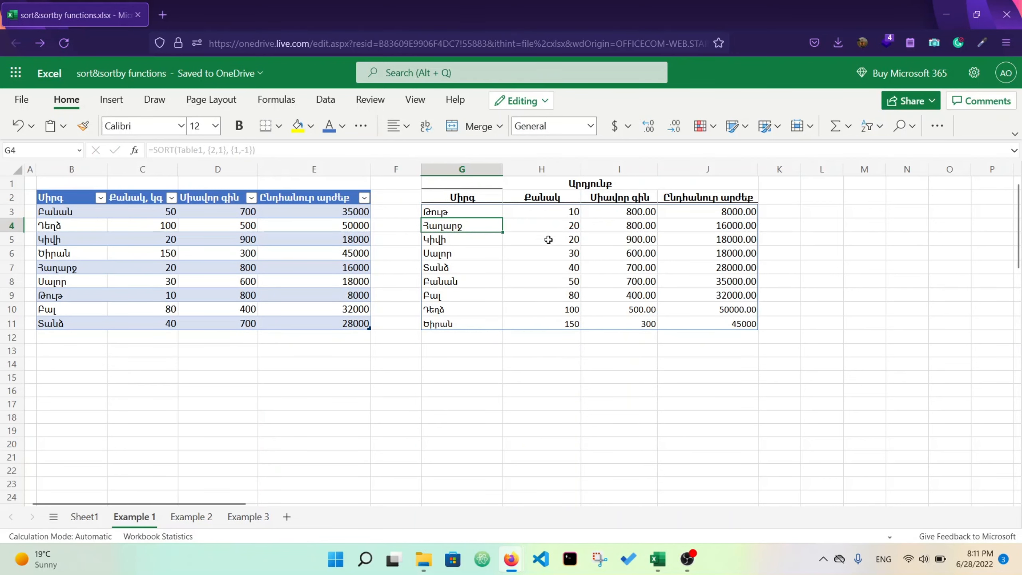
{"action": "left_click", "coordinate": [473, 240]}
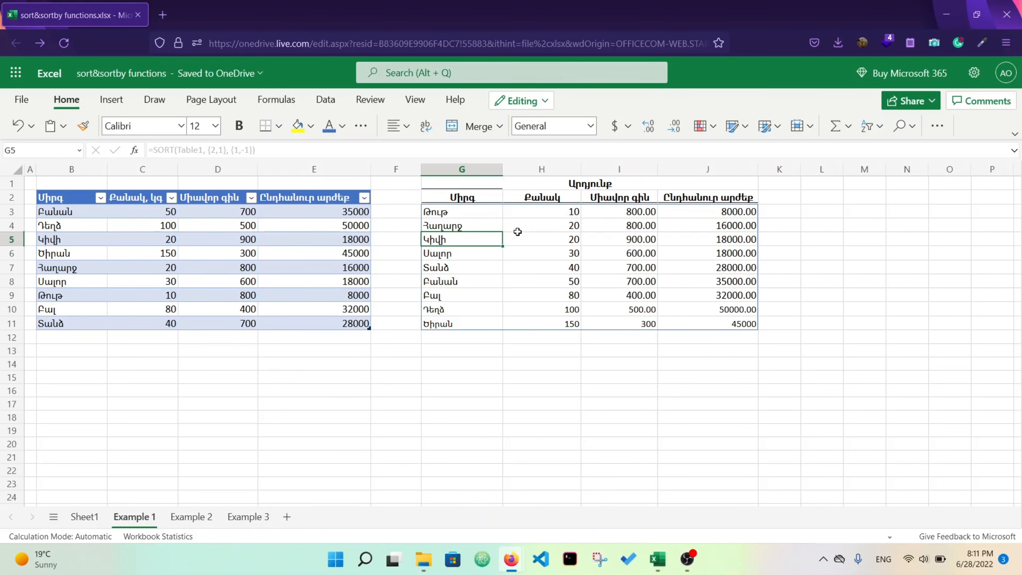
- On the Example 2 sheet, enter =SORTBY(Table14[Միրգ], Table14[Ընդհանուր արժեք], -1) in cell G3
{"action": "left_click", "coordinate": [100, 518]}
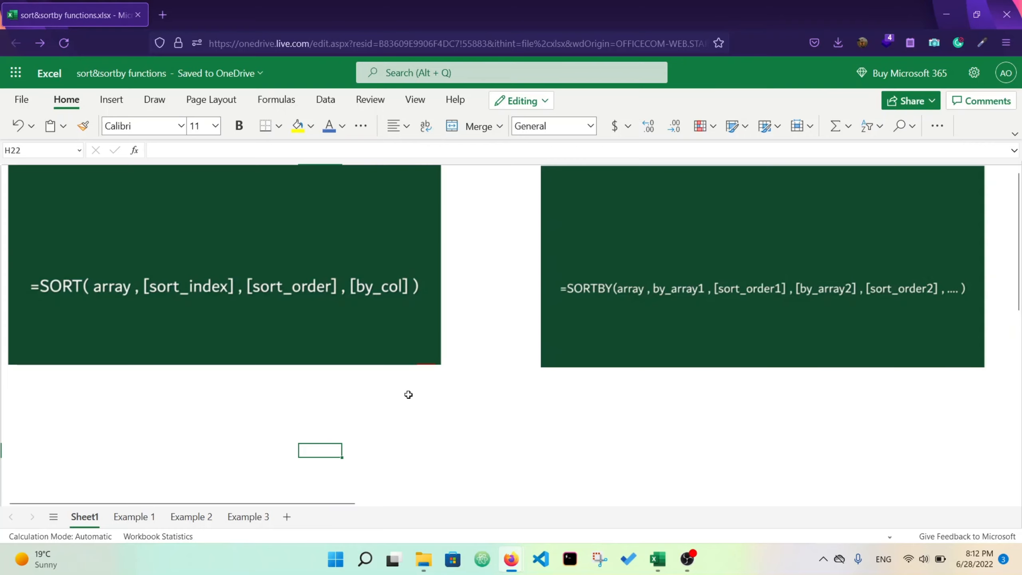
{"action": "left_click", "coordinate": [191, 516]}
{"action": "type", "text": "=s"}
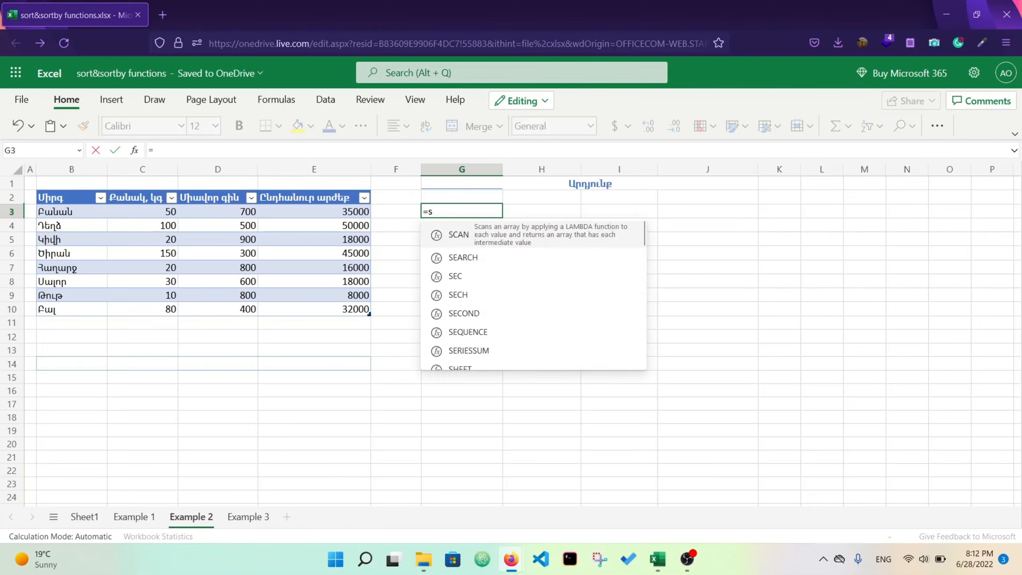
{"action": "type", "text": "ortby("}
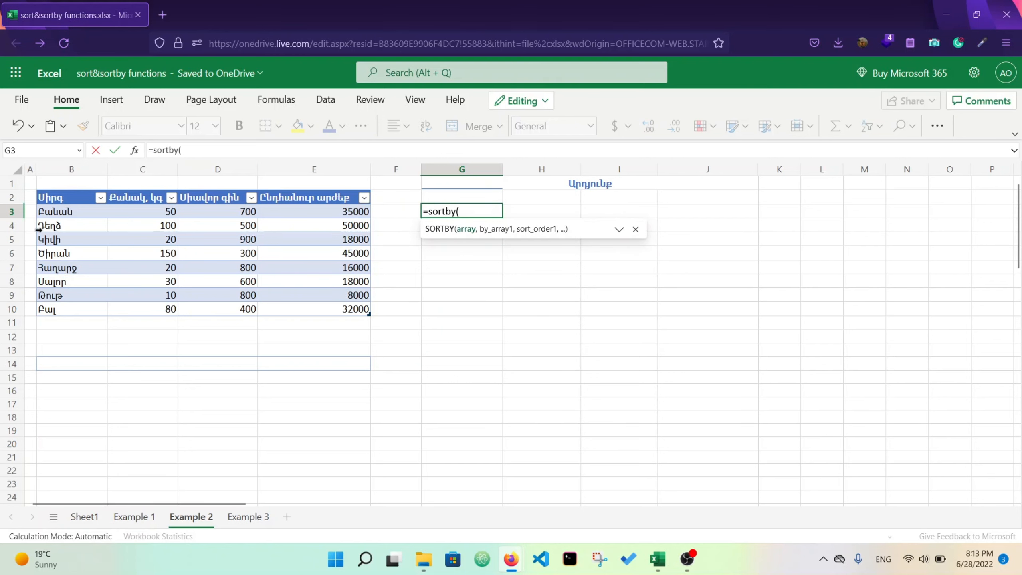
{"action": "left_click_drag", "start_coordinate": [57, 238], "coordinate": [68, 301]}
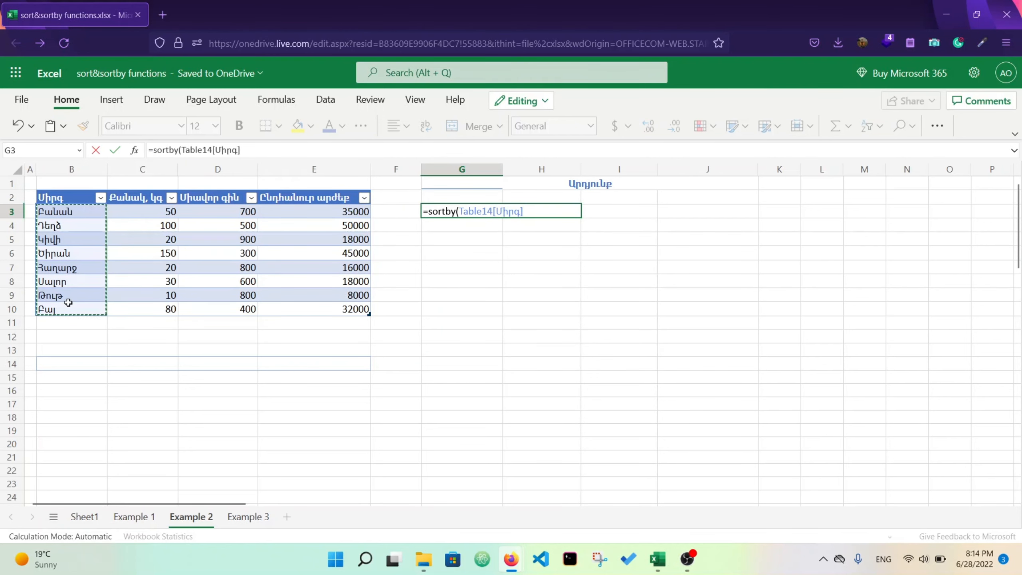
{"action": "type", "text": ","}
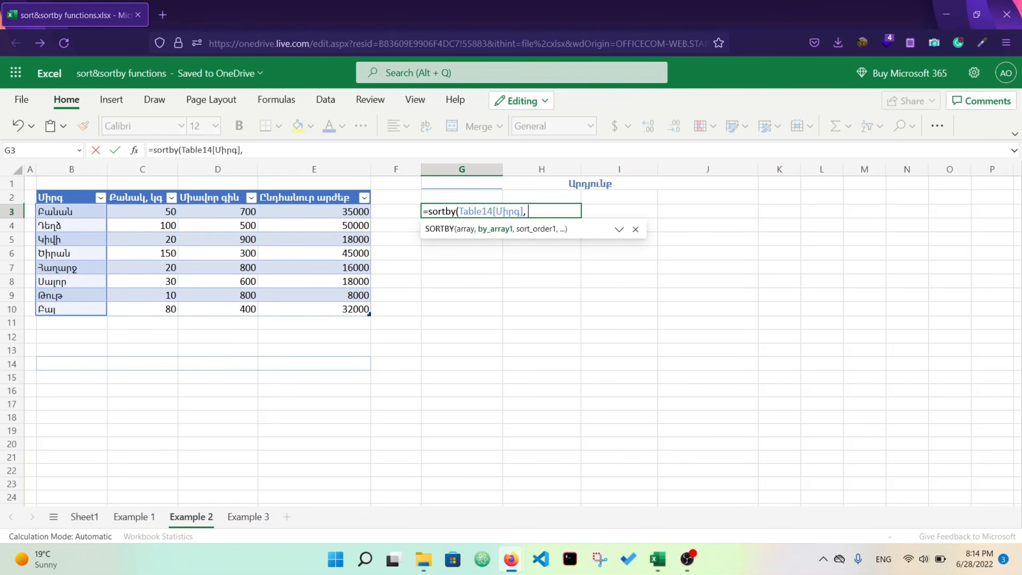
{"action": "left_click", "coordinate": [268, 218]}
{"action": "left_click_drag", "start_coordinate": [268, 218], "coordinate": [287, 309]}
{"action": "type", "text": ","}
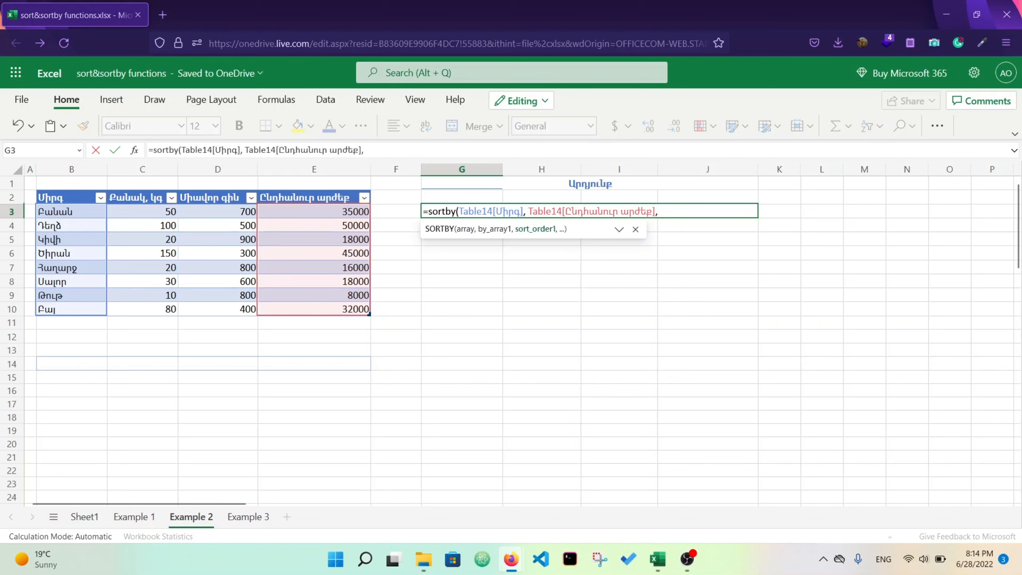
{"action": "type", "text": " -1)"}
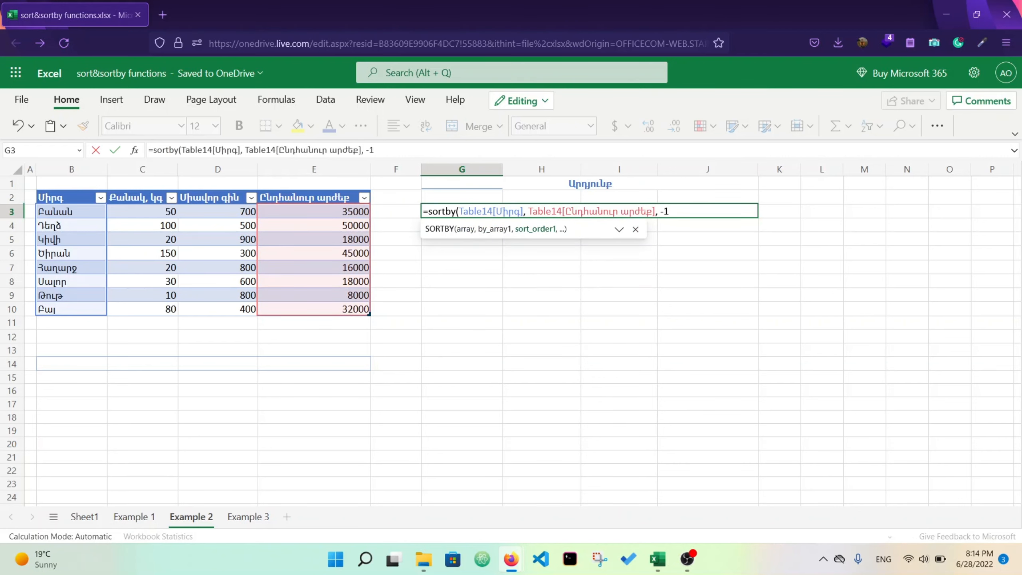
{"action": "key", "text": "Return"}
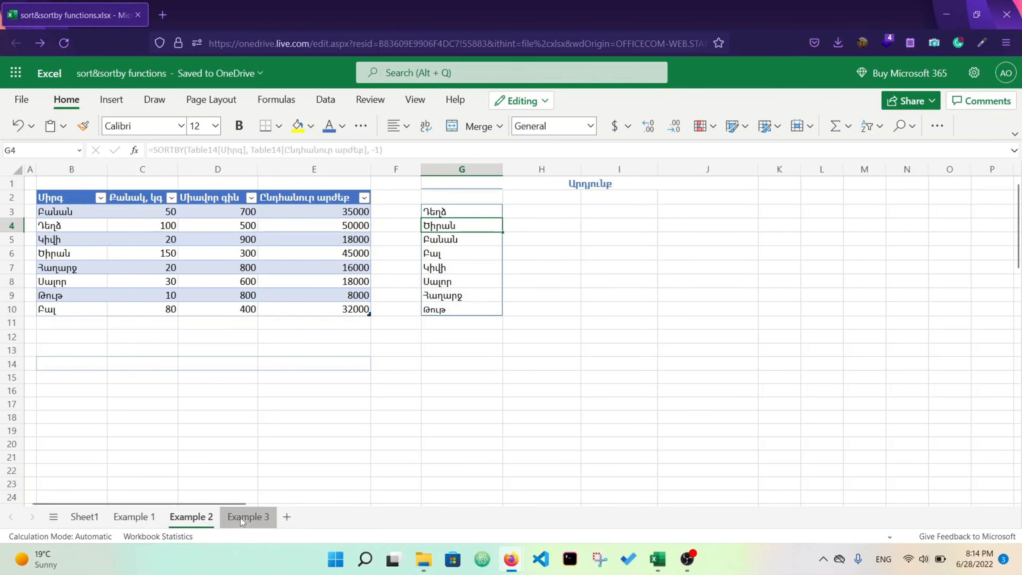
- On the Example 3 sheet, enter =SORTBY(Table13[[Աշխատողներ]:[Պաշտոն]], Table13[Աշխատավարձ], -1, Table13[Աշխատողներ], 1) in cell G3
{"action": "left_click", "coordinate": [248, 517]}
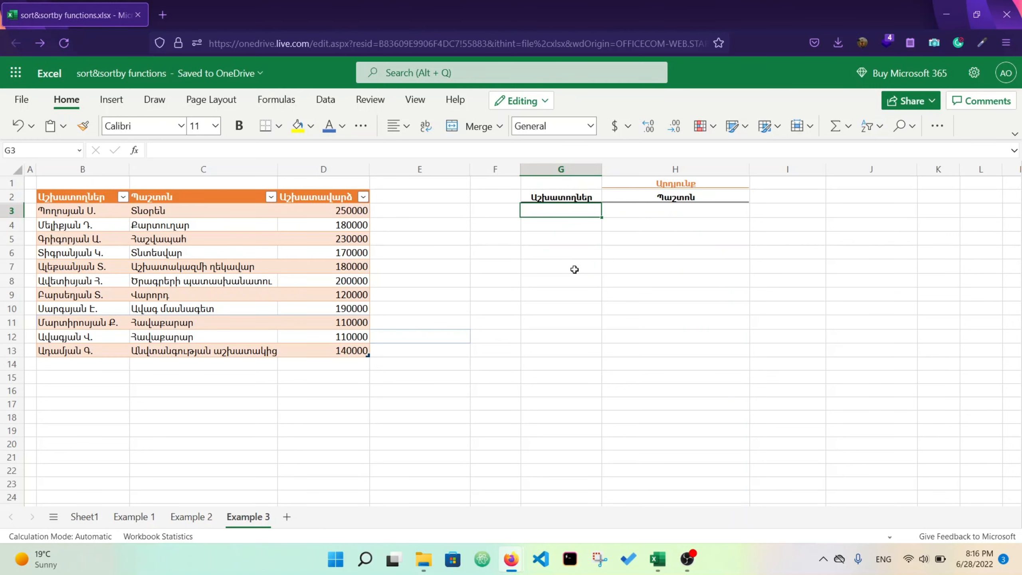
{"action": "type", "text": "=sortby("}
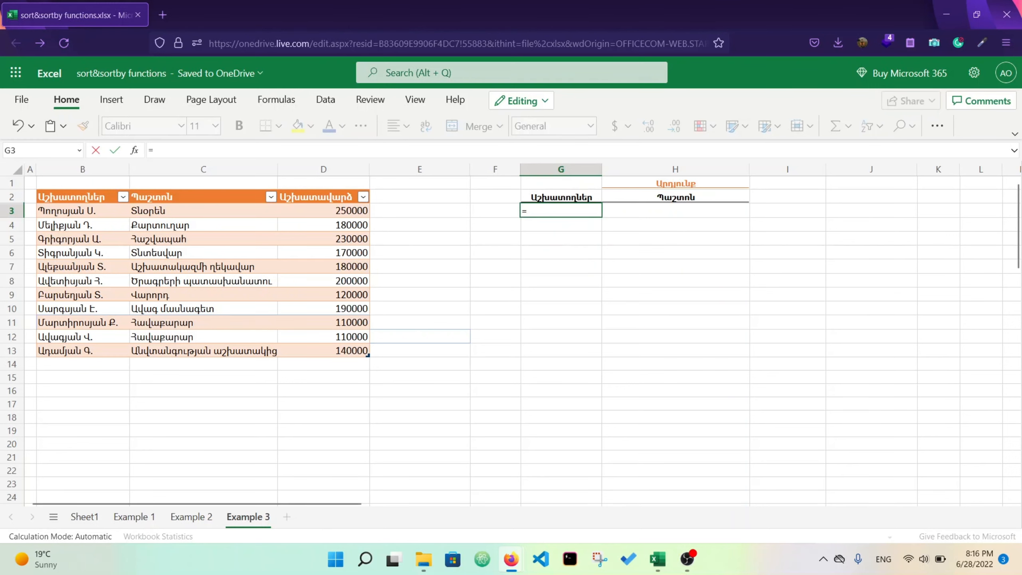
{"action": "left_click_drag", "start_coordinate": [60, 210], "coordinate": [217, 350]}
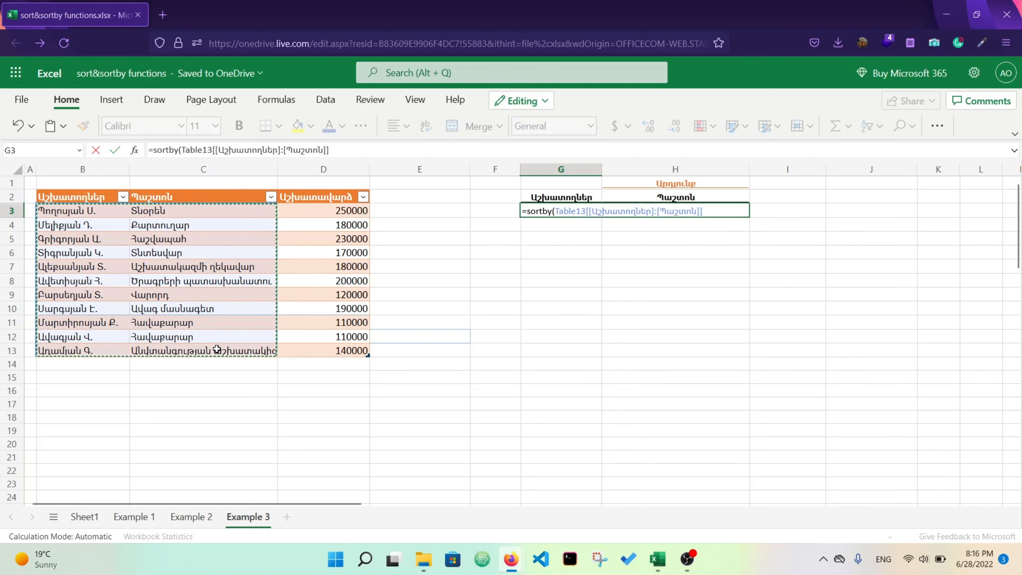
{"action": "type", "text": ","}
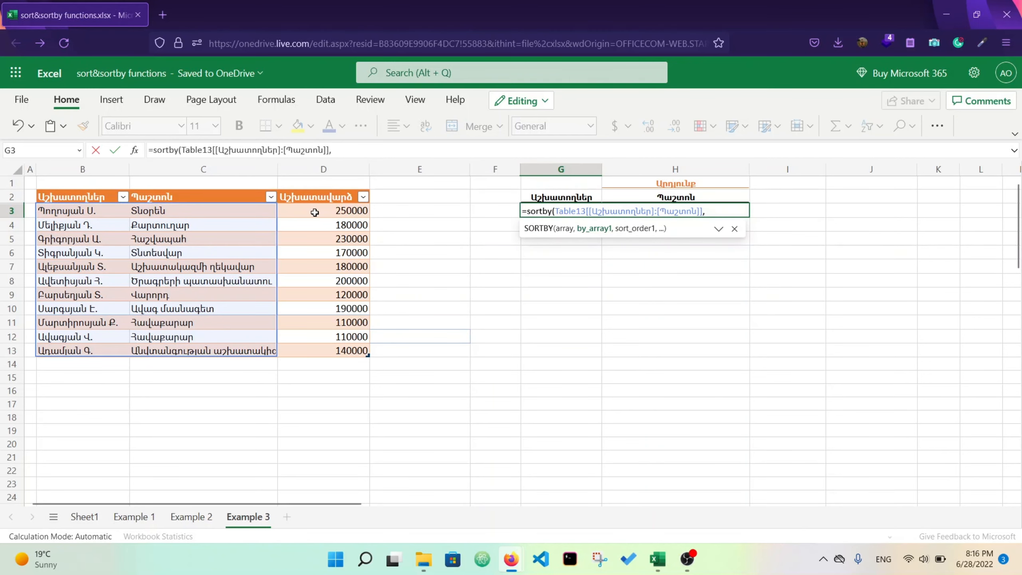
{"action": "left_click_drag", "start_coordinate": [314, 212], "coordinate": [343, 354]}
{"action": "type", "text": ","}
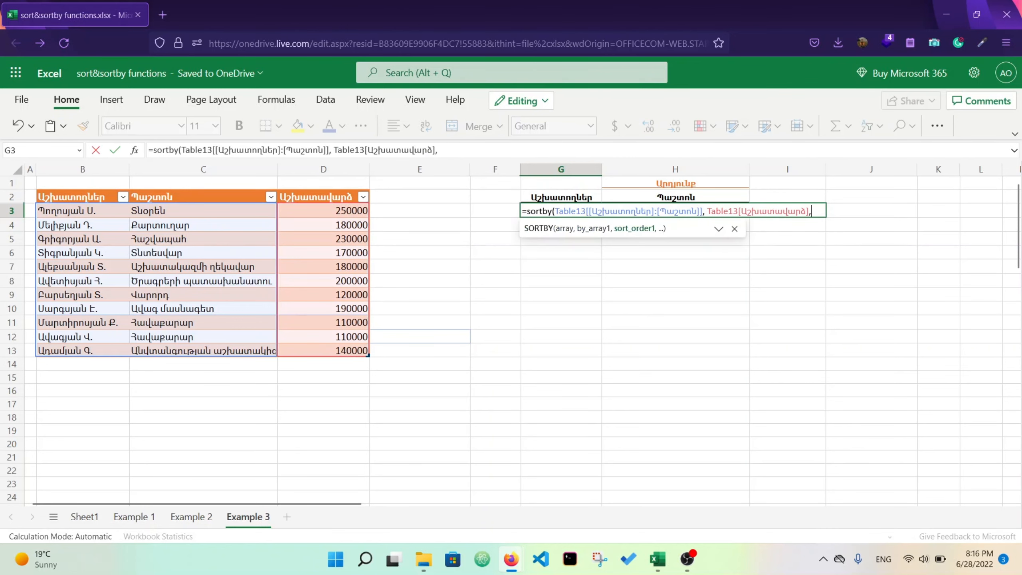
{"action": "type", "text": " -1, Table13[Աշխատողներ], 1"}
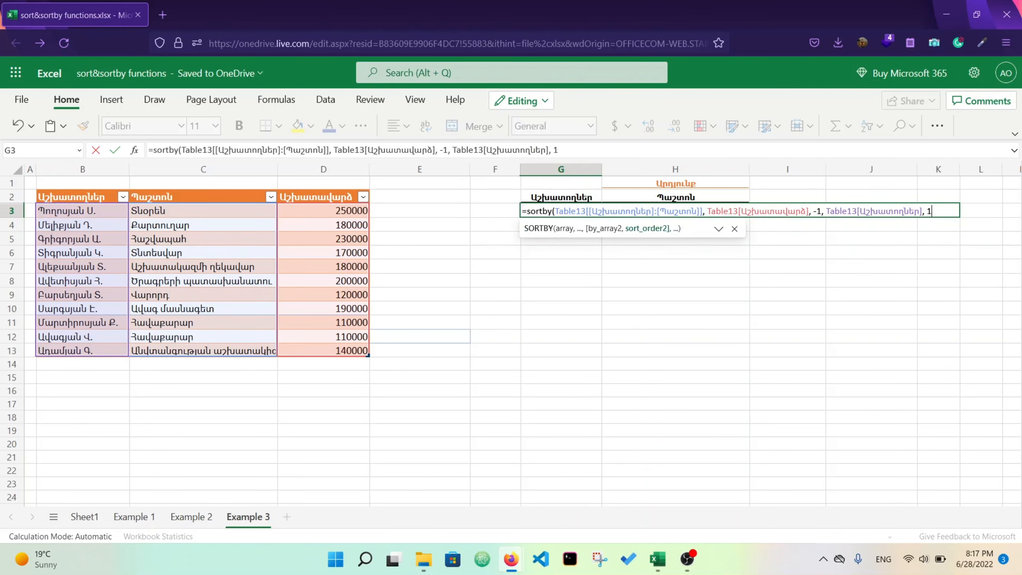
{"action": "type", "text": ")"}
{"action": "key", "text": "Return"}
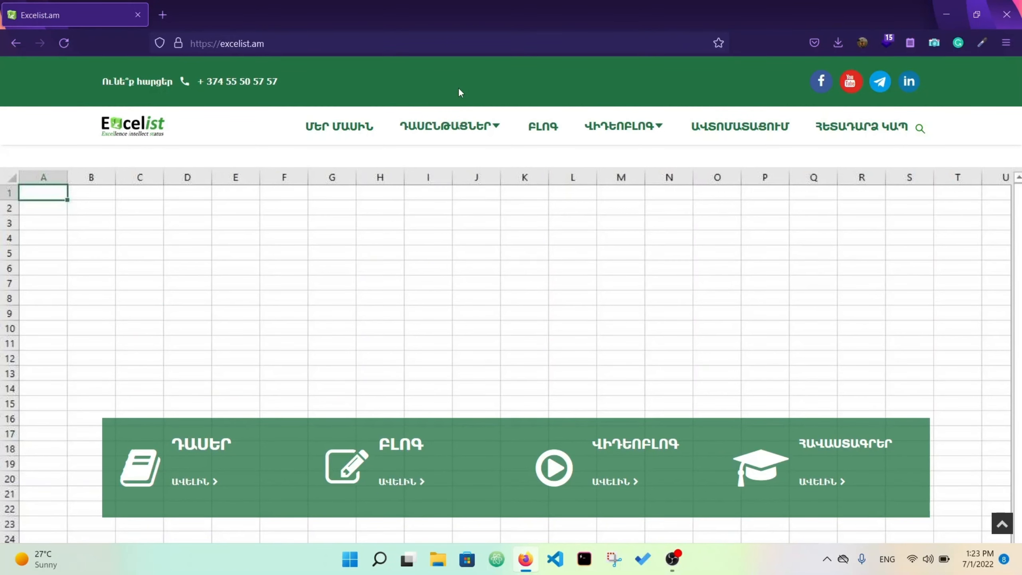
- On the excelist.am website, open the courses page (ԴԱՍԸՆԹԱՑՆԵՐ) and look through the offered courses
{"action": "mouse_move", "coordinate": [450, 127]}
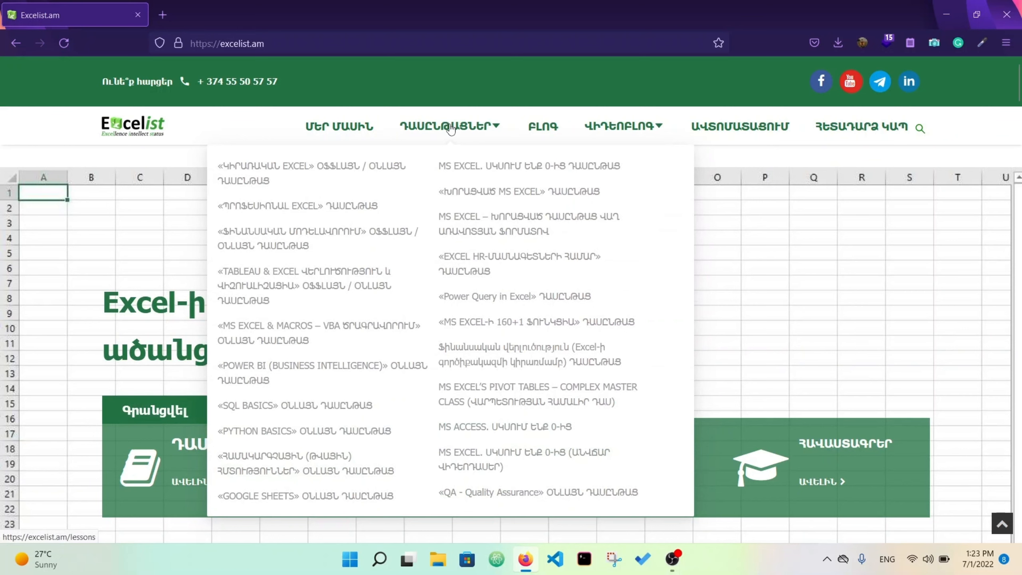
{"action": "left_click", "coordinate": [450, 127]}
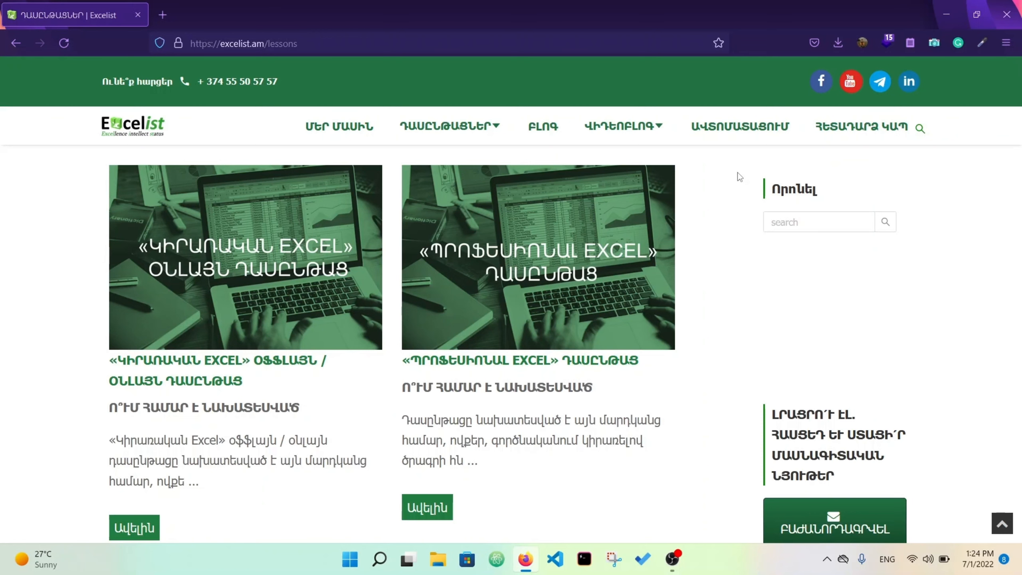
{"action": "scroll", "coordinate": [738, 172], "scroll_direction": "down", "scroll_amount": 5}
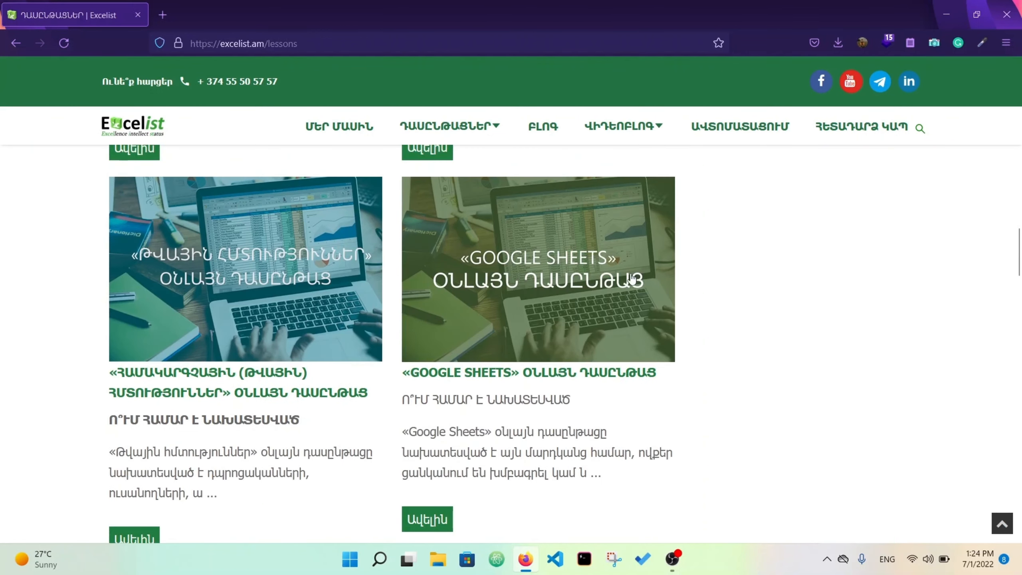
{"action": "scroll", "coordinate": [787, 314], "scroll_direction": "down", "scroll_amount": 5}
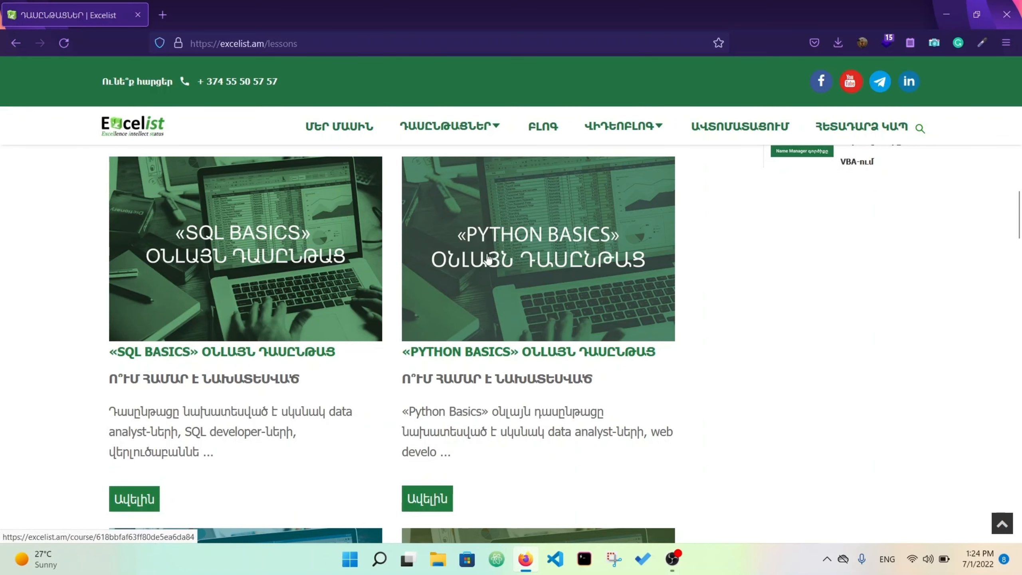
{"action": "scroll", "coordinate": [658, 265], "scroll_direction": "down", "scroll_amount": 5}
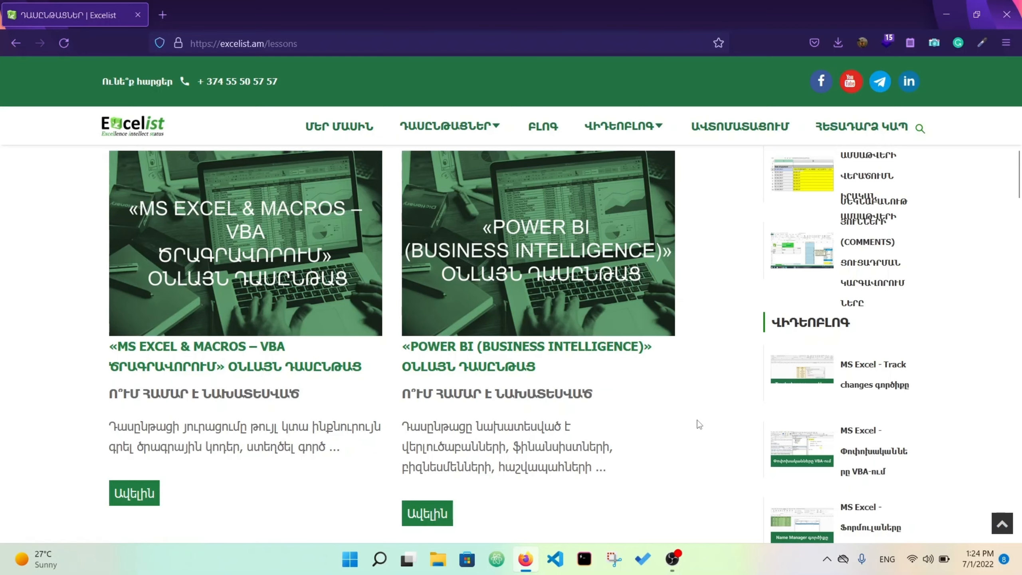
{"action": "scroll", "coordinate": [697, 421], "scroll_direction": "down", "scroll_amount": 5}
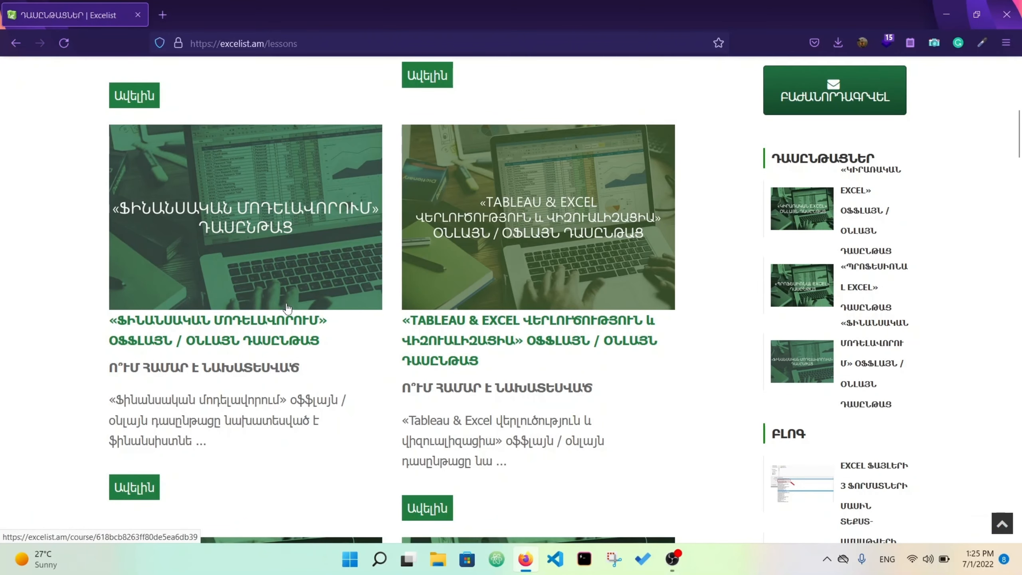
{"action": "scroll", "coordinate": [353, 331], "scroll_direction": "down", "scroll_amount": 5}
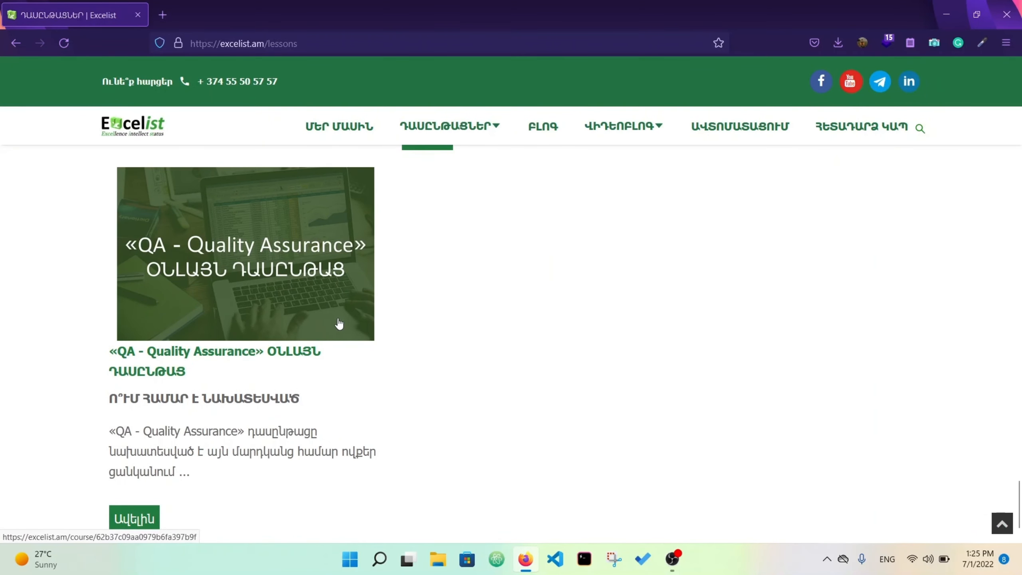